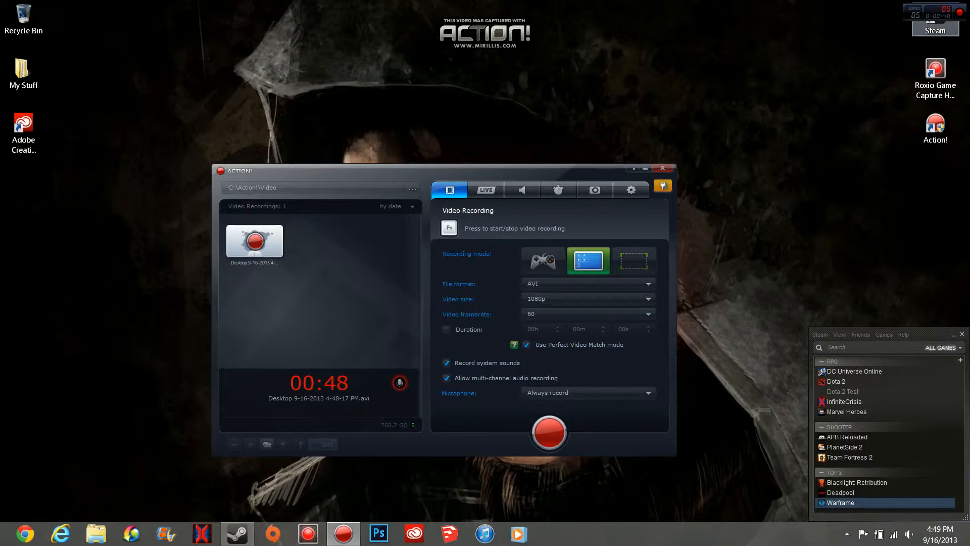
# Review the available file formats, video sizes and framerates for video recording, keeping AVI, 1080p and 60
pyautogui.moveTo(969, 0)
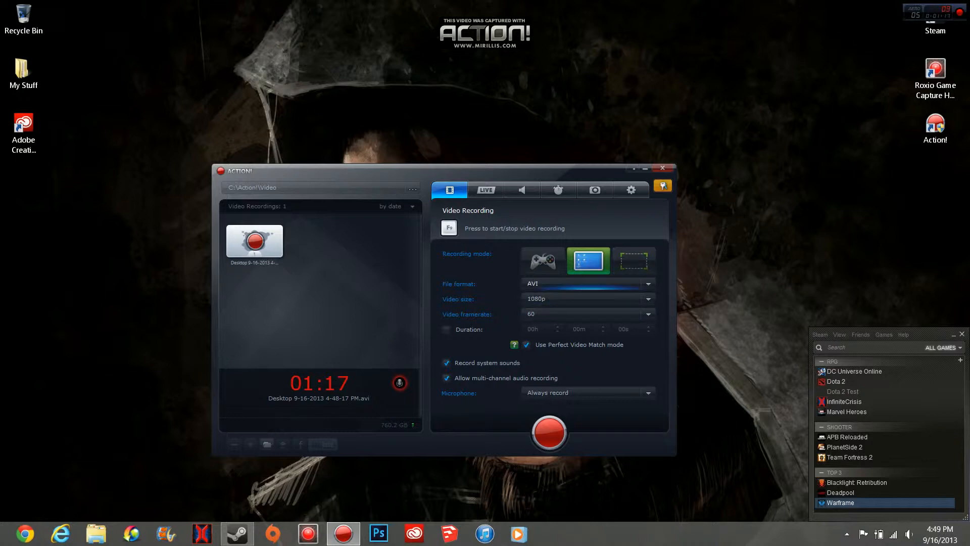
pyautogui.click(586, 284)
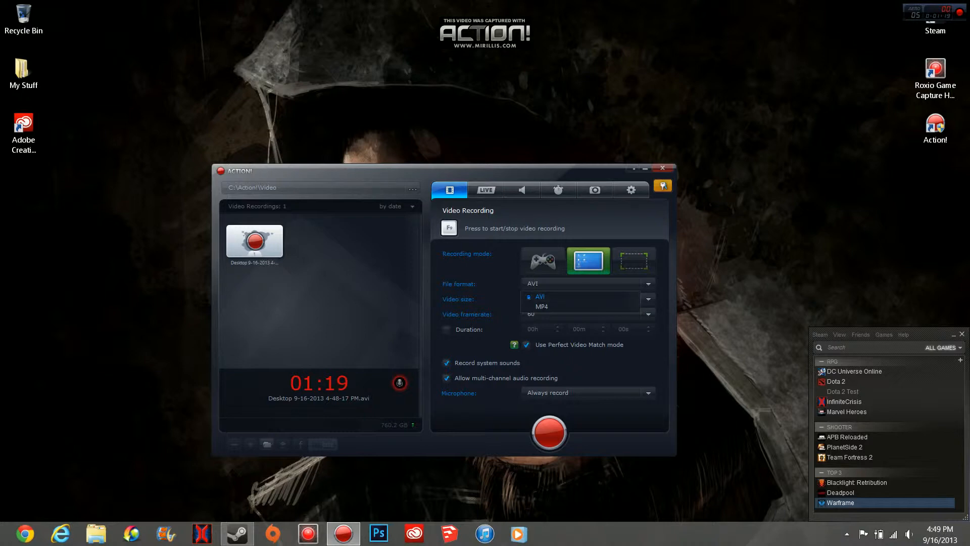
pyautogui.click(556, 297)
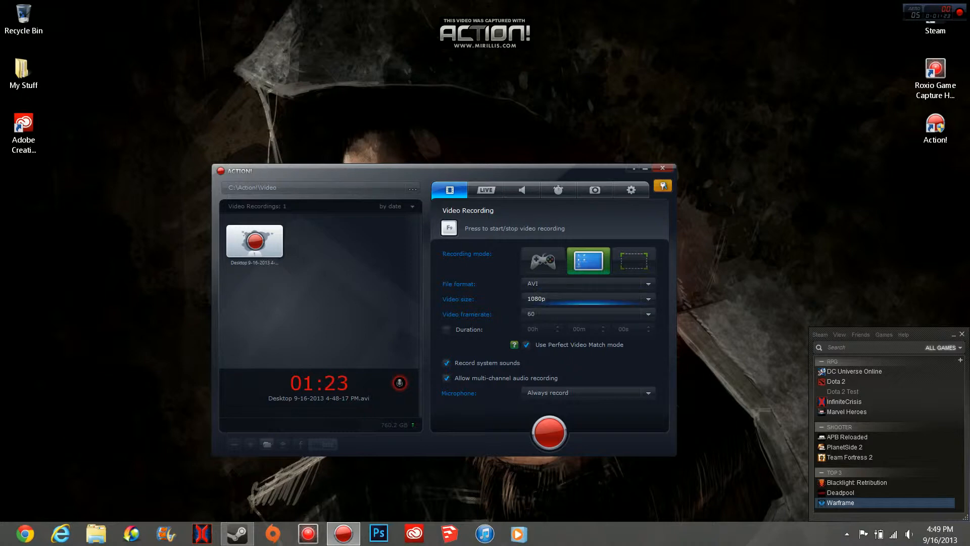
pyautogui.click(586, 299)
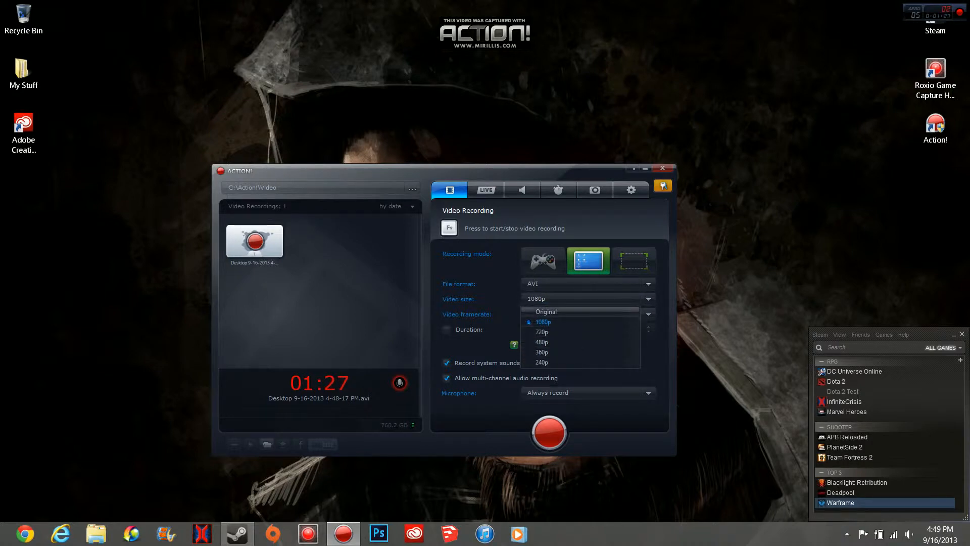
pyautogui.click(591, 299)
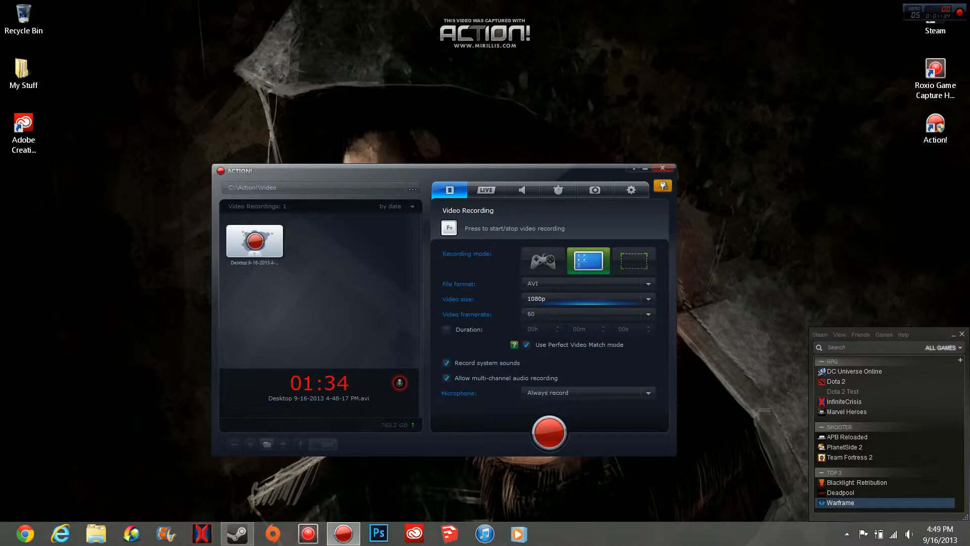
pyautogui.click(586, 284)
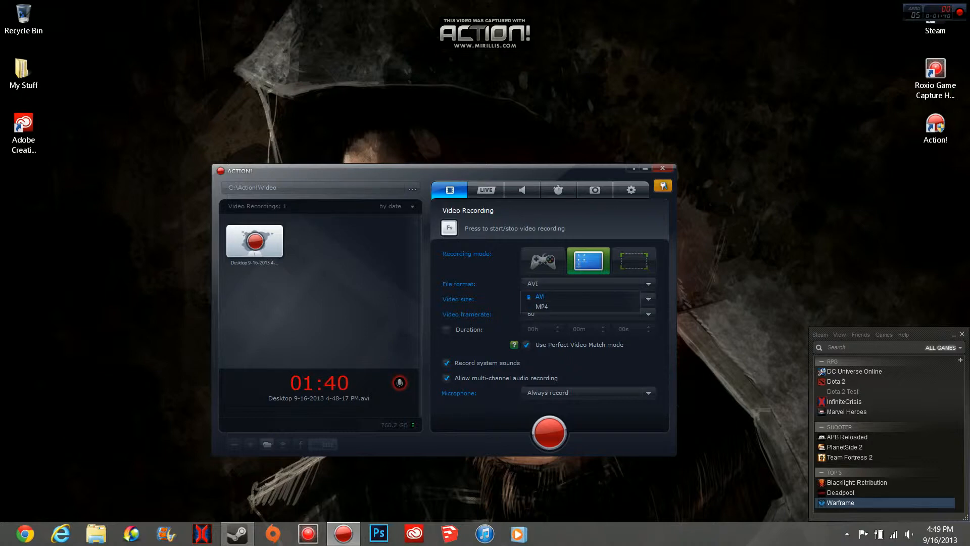
pyautogui.press('Escape')
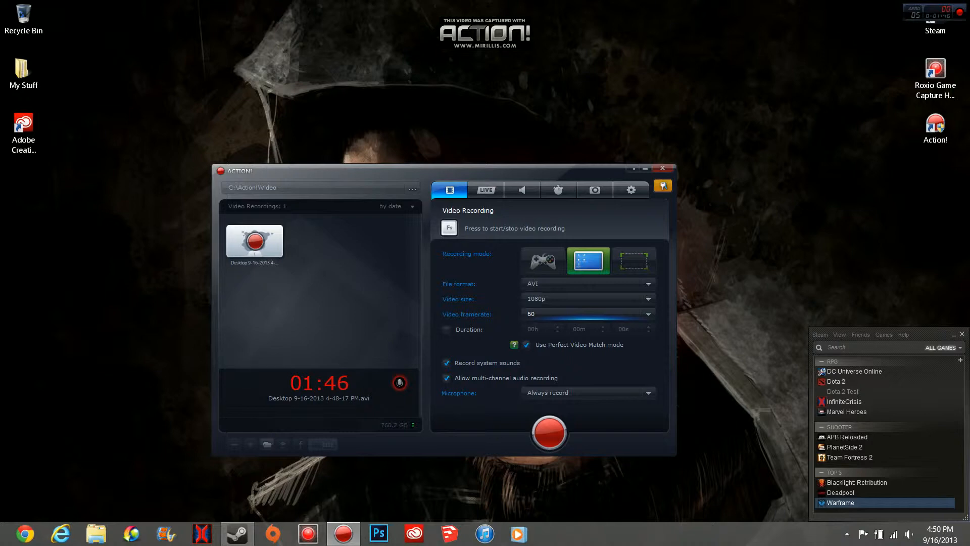
pyautogui.click(587, 314)
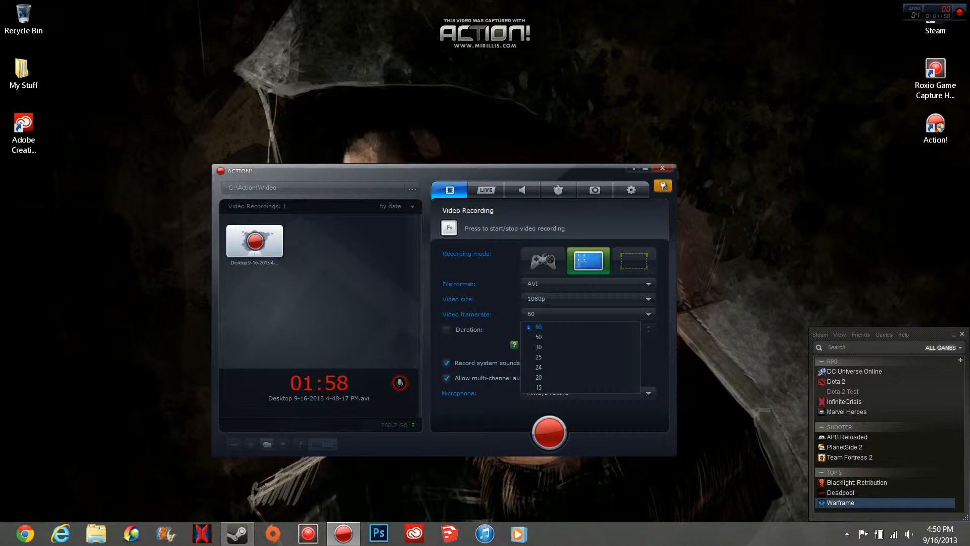
pyautogui.click(588, 314)
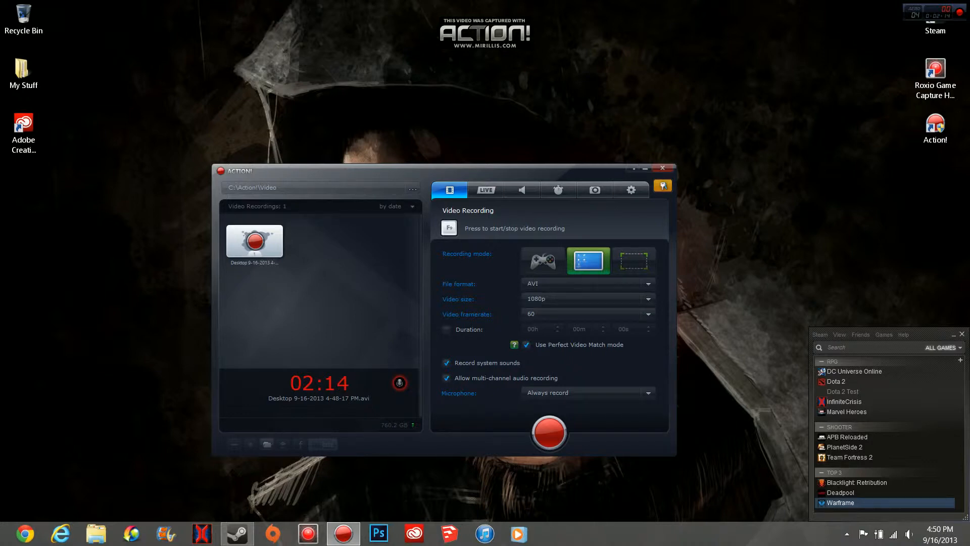
# Read the Mirillis web page about Perfect Video Match mode in the browser and close it
pyautogui.press('super+1')
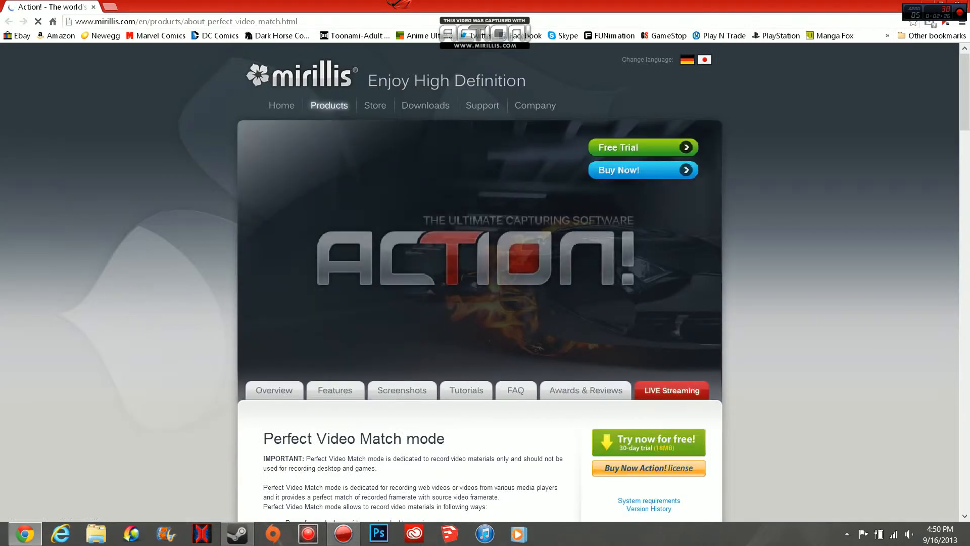
pyautogui.scroll(-6, 480, 283)
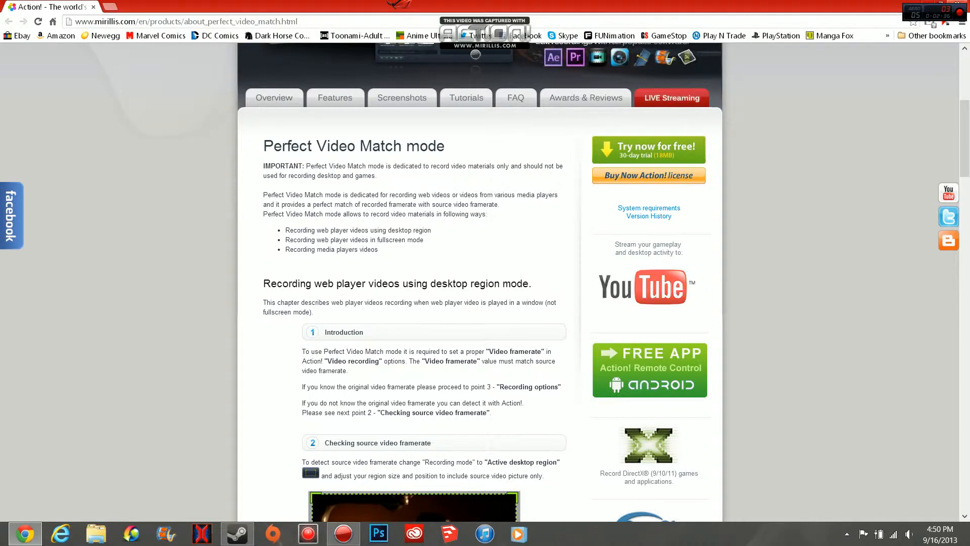
pyautogui.click(967, 3)
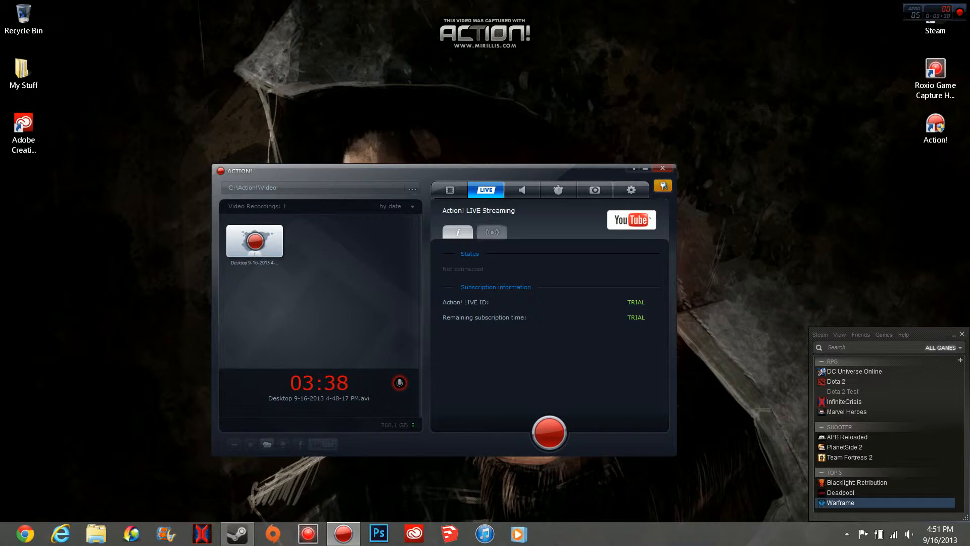
# Review the live streaming broadcast options and keep YouTube as the streaming service
pyautogui.click(492, 232)
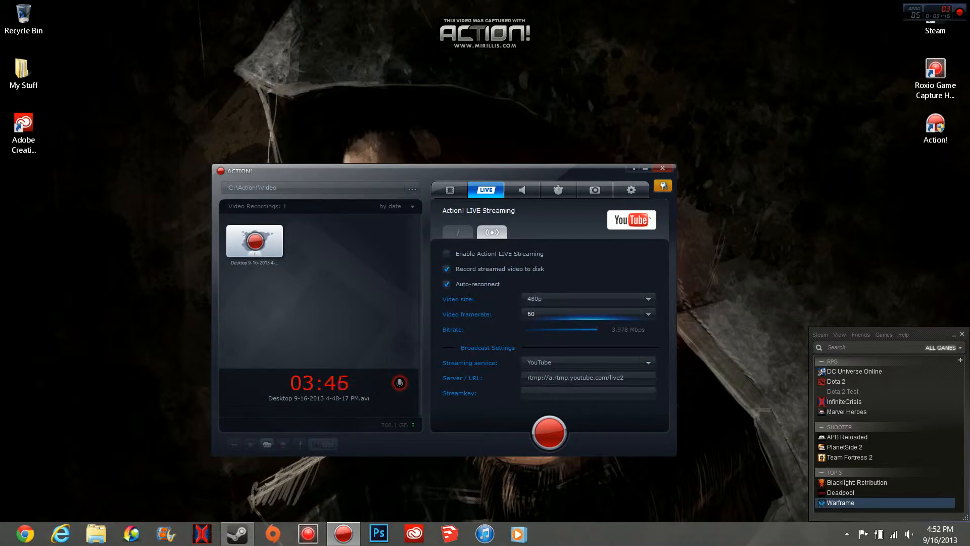
pyautogui.click(589, 363)
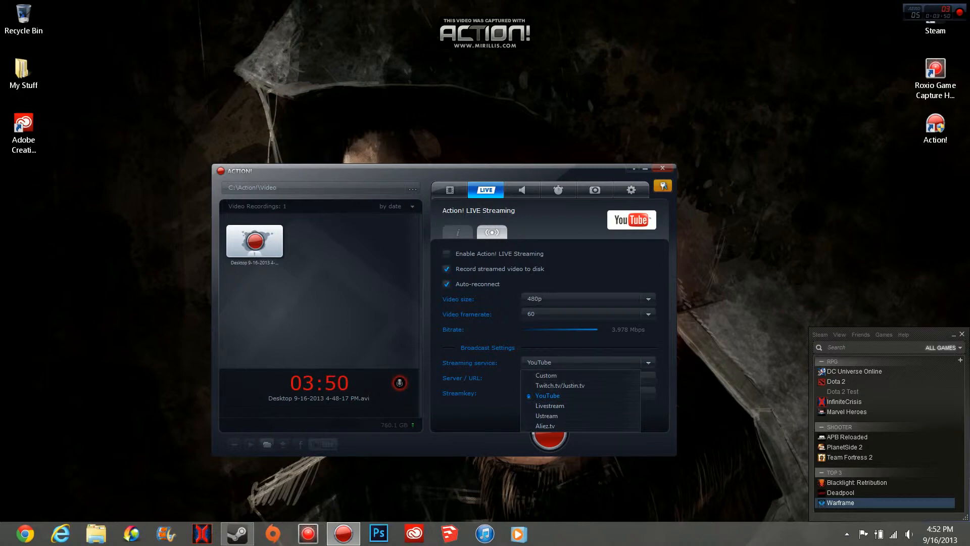
pyautogui.click(548, 396)
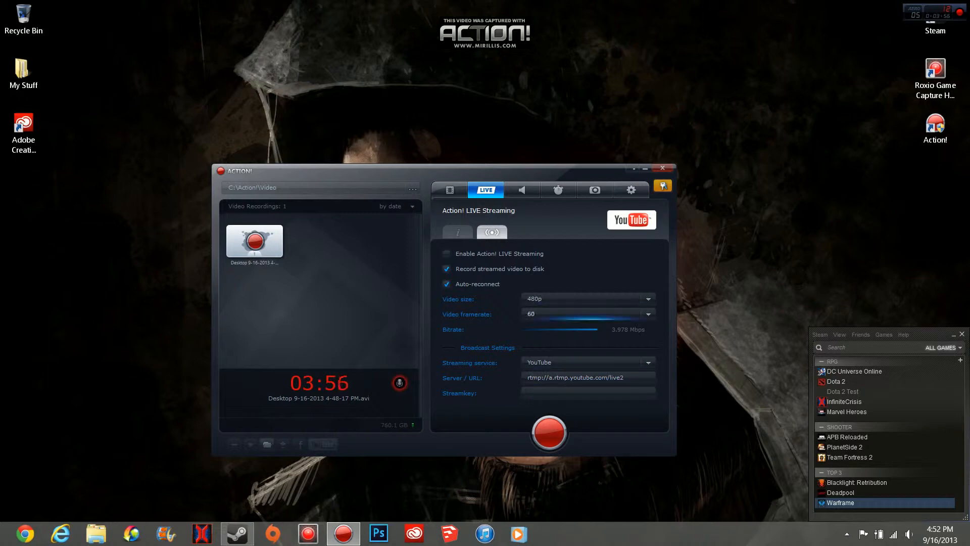
# Review the audio recording output formats and keep MP4 Audio
pyautogui.click(522, 190)
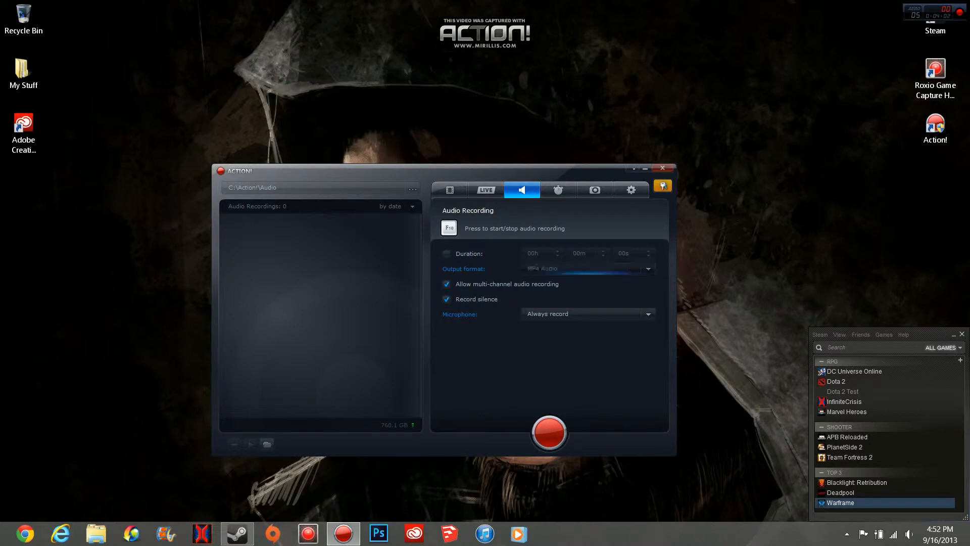
pyautogui.click(586, 268)
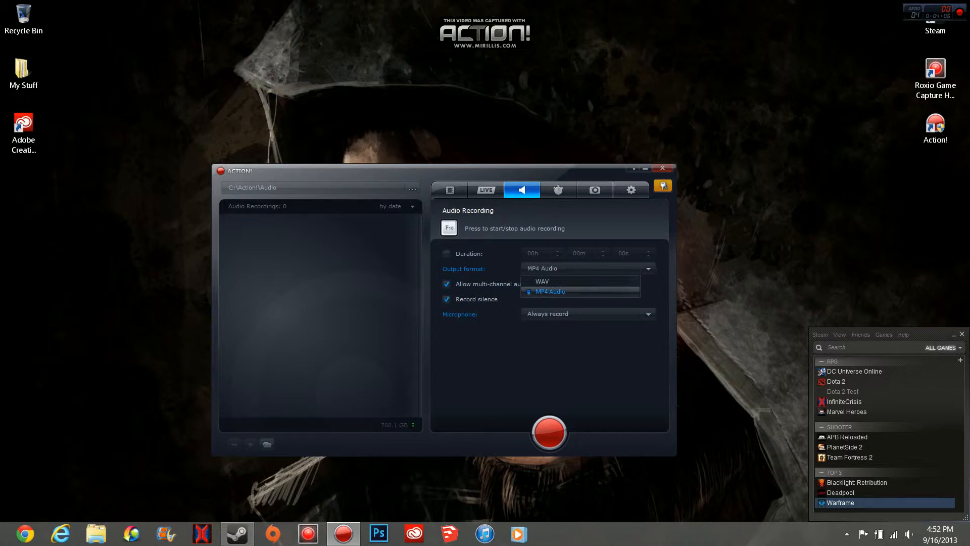
pyautogui.press('Return')
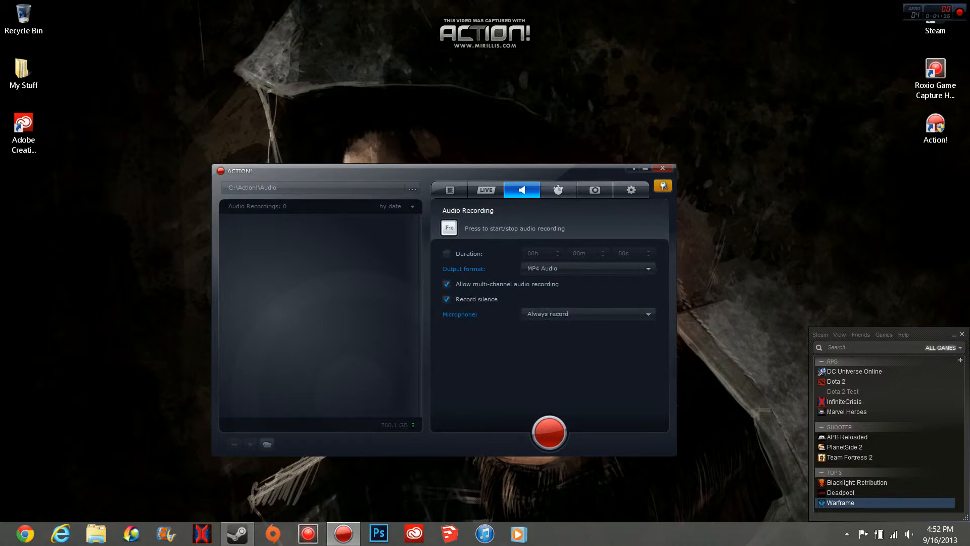
# View the benchmarking options, and check the screenshot file formats while keeping JPEG
pyautogui.click(558, 190)
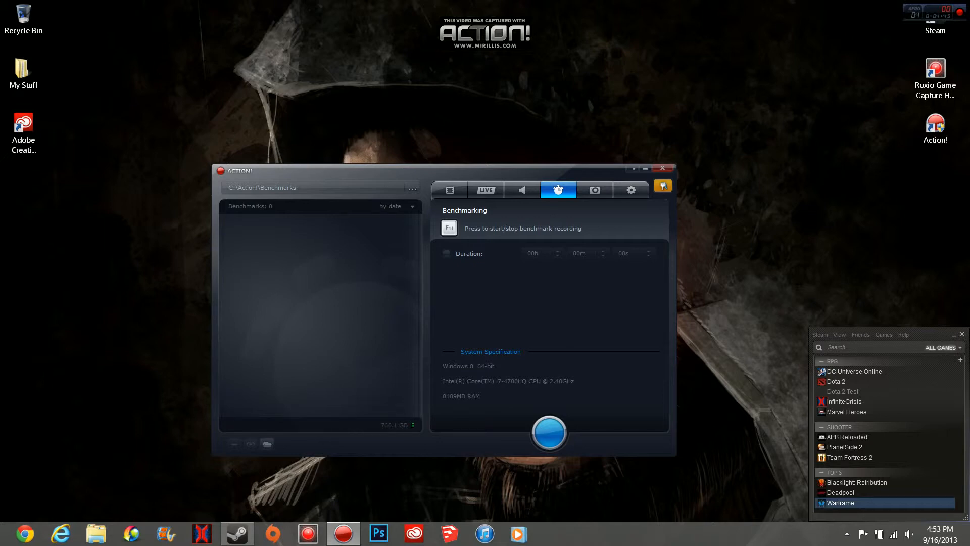
pyautogui.click(595, 189)
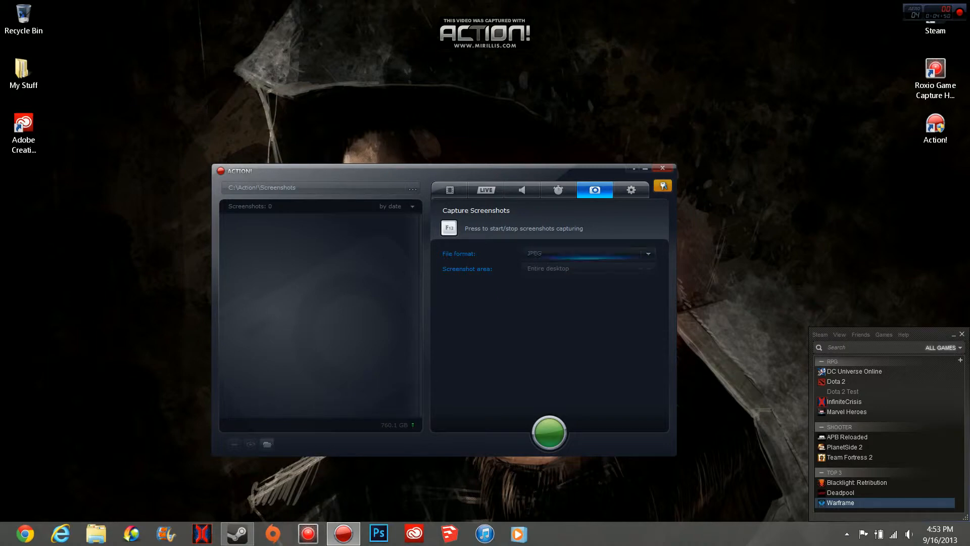
pyautogui.click(581, 253)
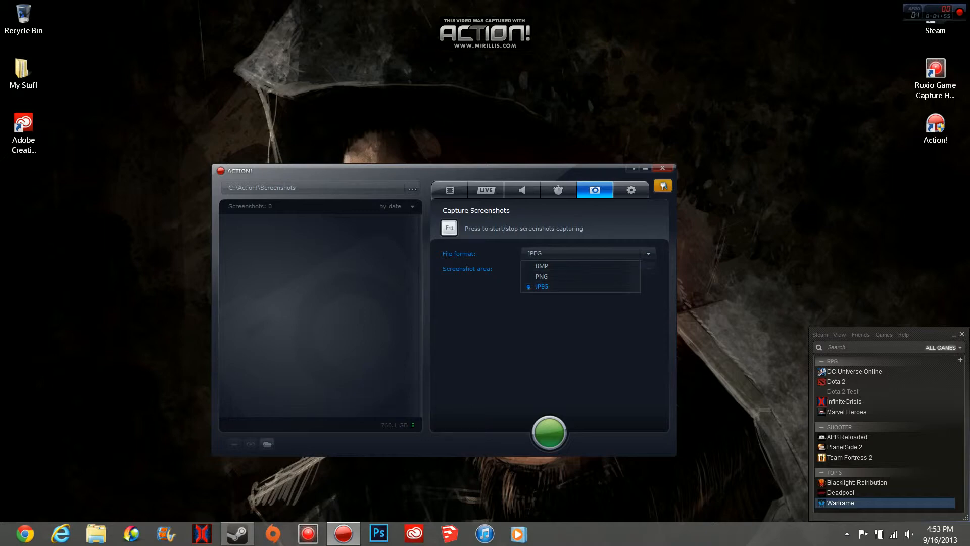
pyautogui.click(561, 287)
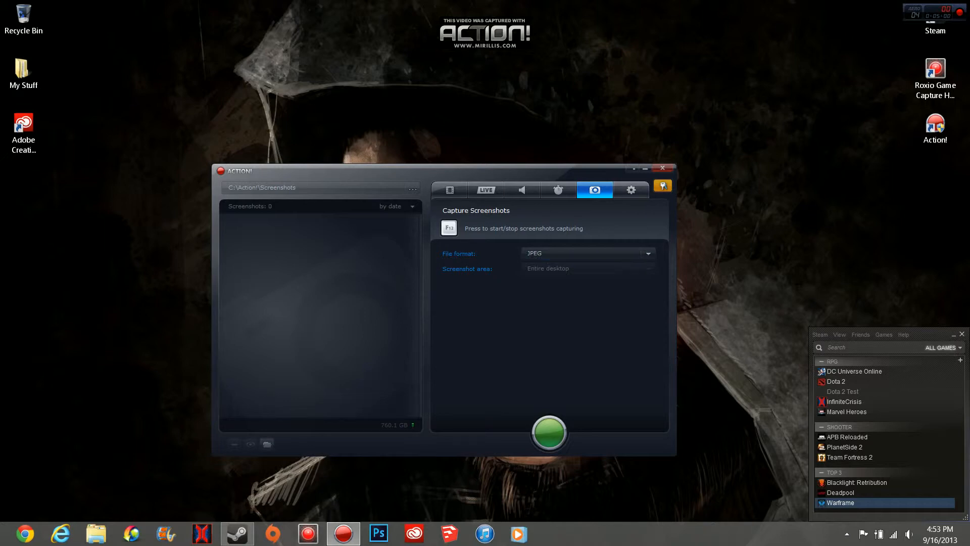
# Examine the general application settings, including the list of interface languages
pyautogui.click(632, 189)
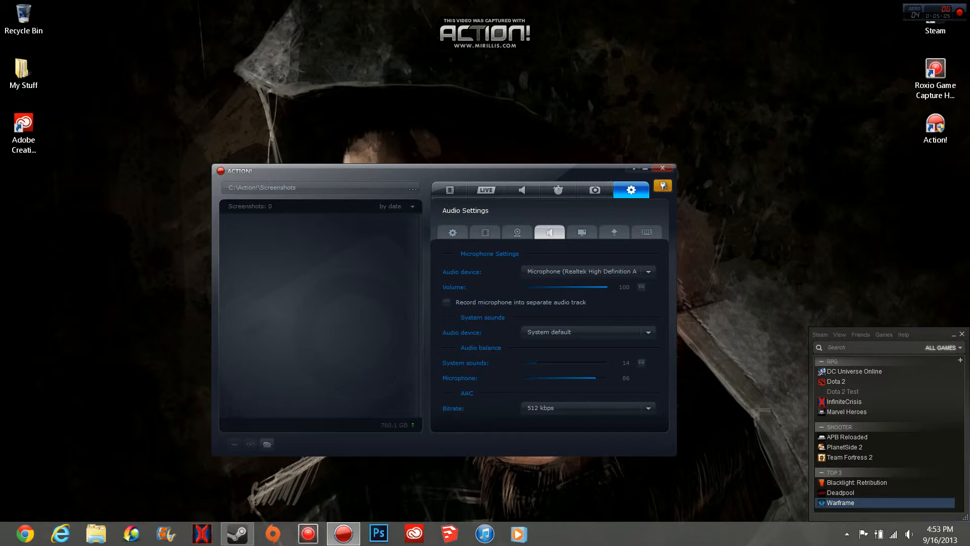
pyautogui.click(452, 232)
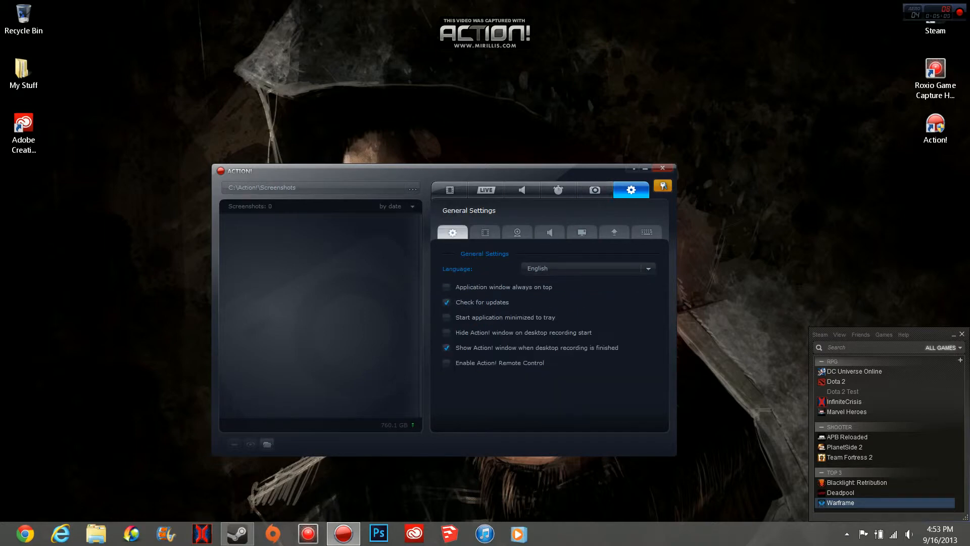
pyautogui.click(587, 268)
pyautogui.click(588, 269)
# Review the video quality and input range choices in the video recording settings, keeping Normal and 0-255
pyautogui.click(485, 232)
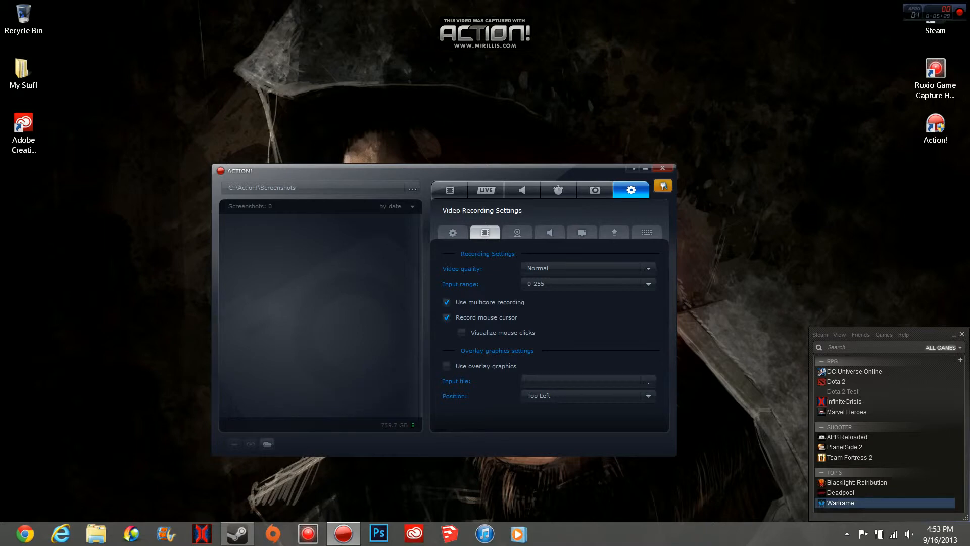
pyautogui.click(586, 268)
pyautogui.click(536, 289)
pyautogui.click(587, 284)
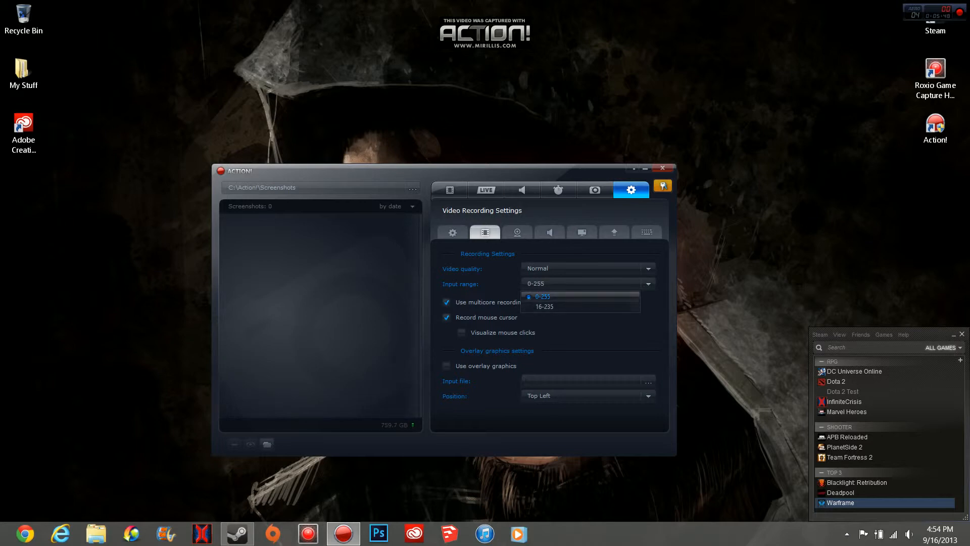
pyautogui.press('Escape')
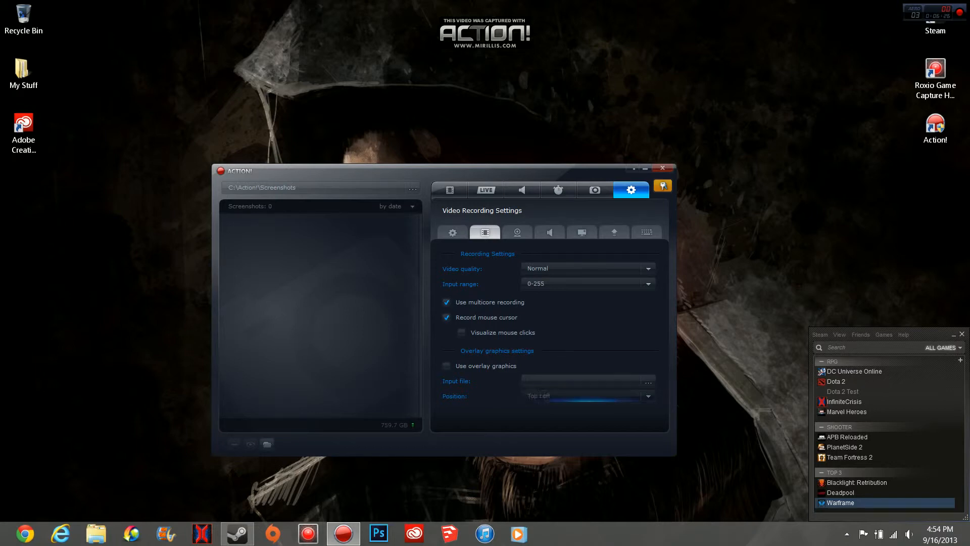
# Check the available overlay graphics positions and keep Top Left
pyautogui.click(586, 396)
pyautogui.click(541, 408)
pyautogui.click(586, 396)
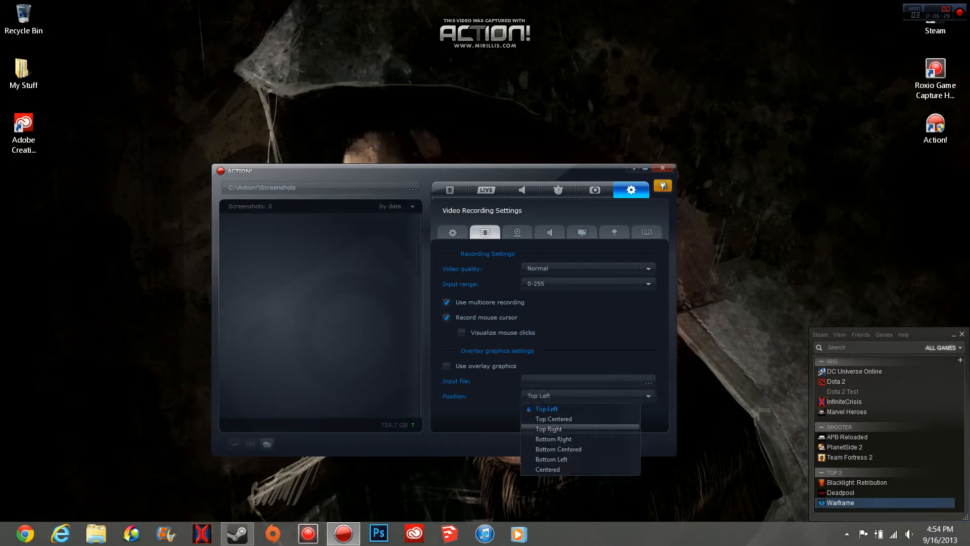
pyautogui.click(547, 409)
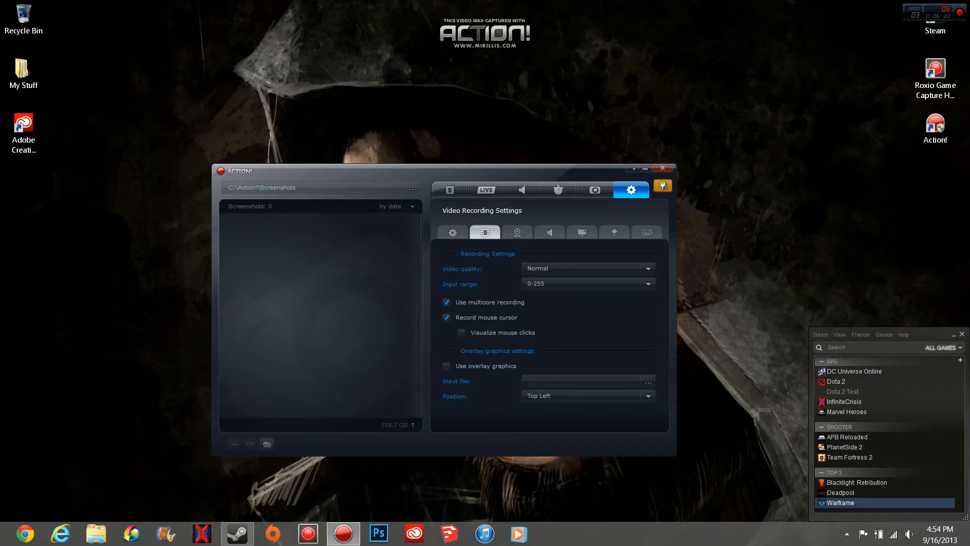
# Review the webcam recording modes and keep Do not record
pyautogui.click(517, 232)
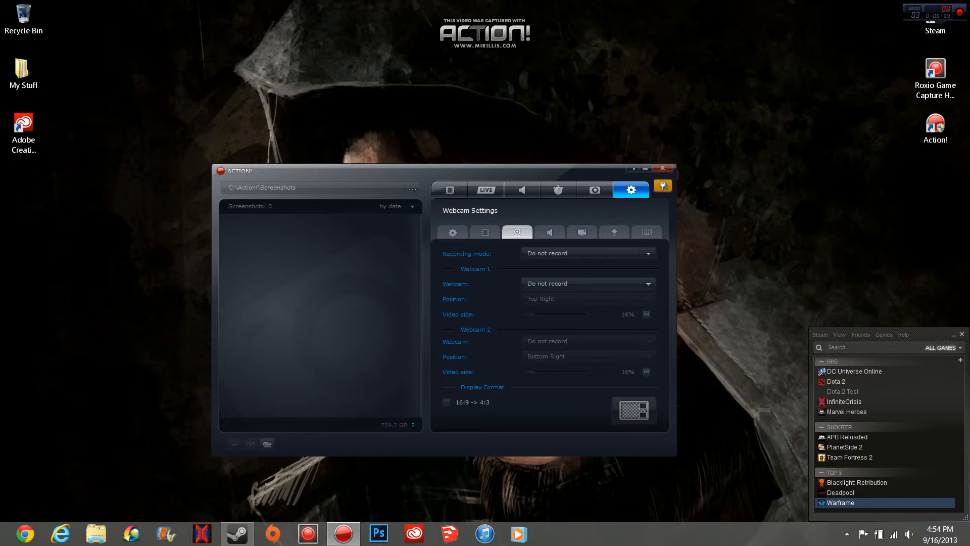
pyautogui.click(586, 253)
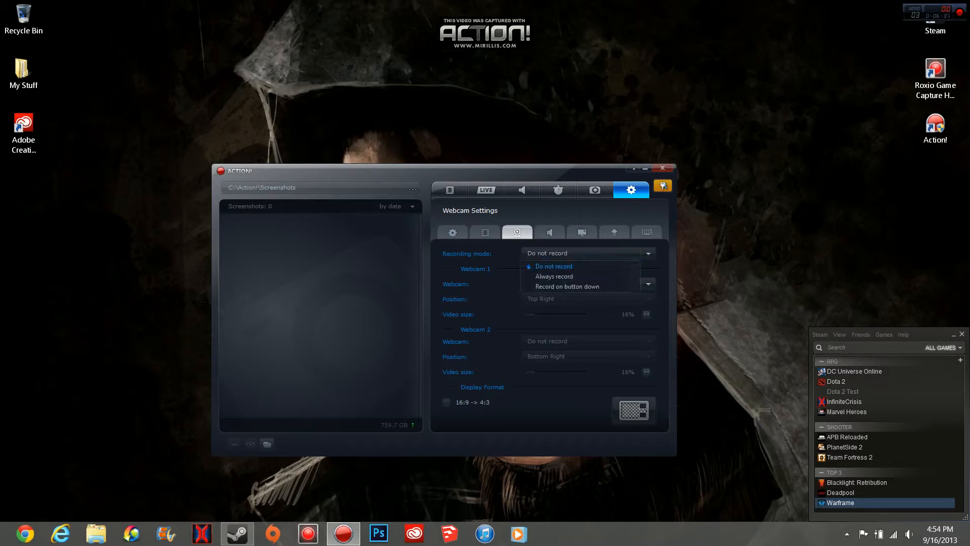
pyautogui.click(553, 266)
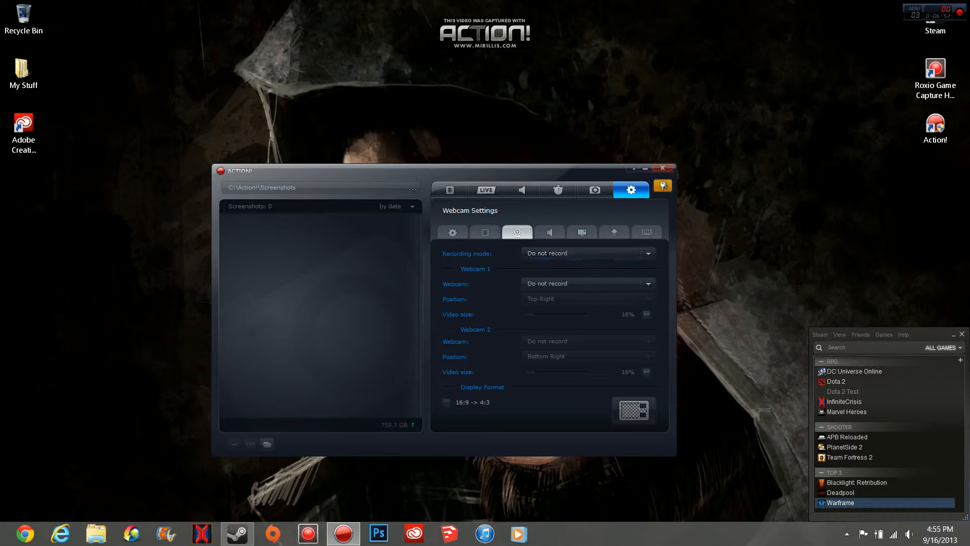
# Check the microphone audio devices in the audio settings and keep the Realtek High Definition microphone
pyautogui.click(550, 232)
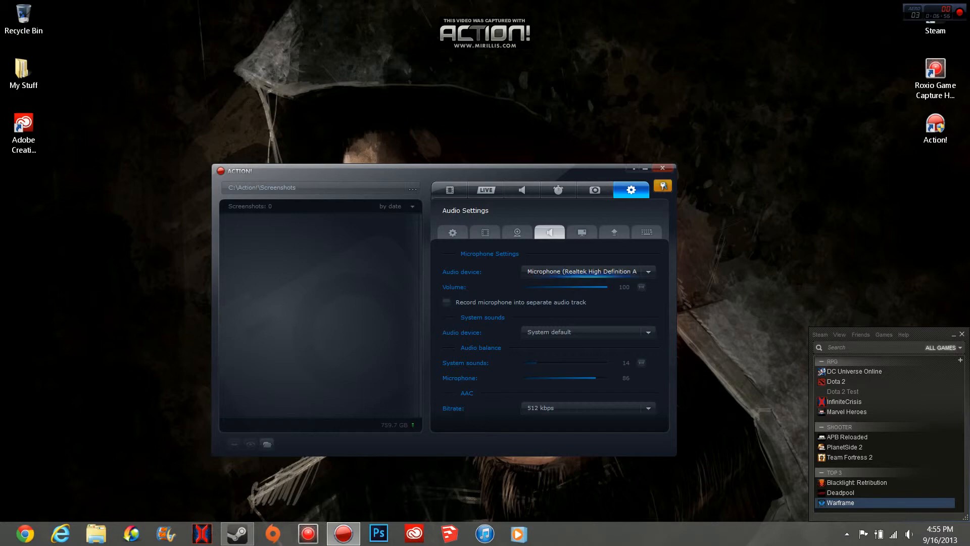
pyautogui.click(586, 272)
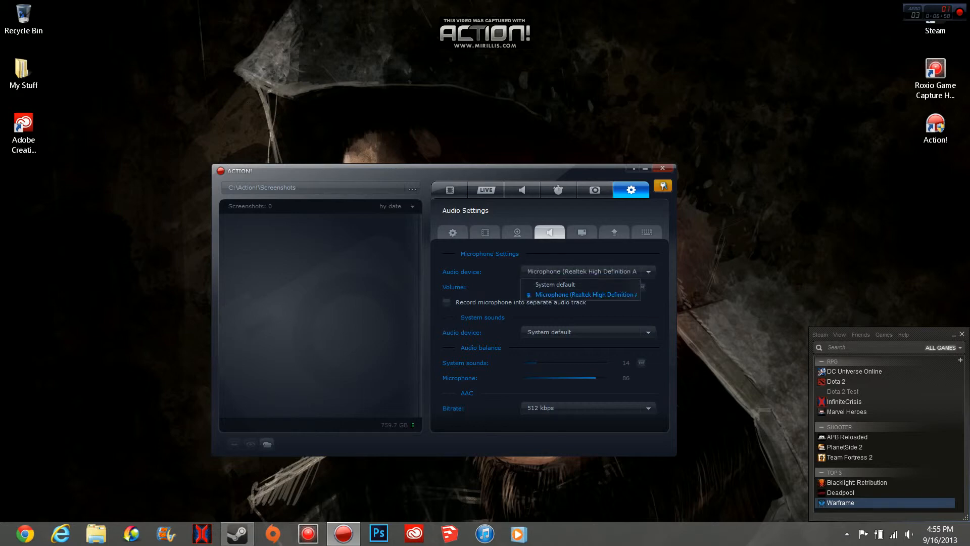
pyautogui.click(581, 294)
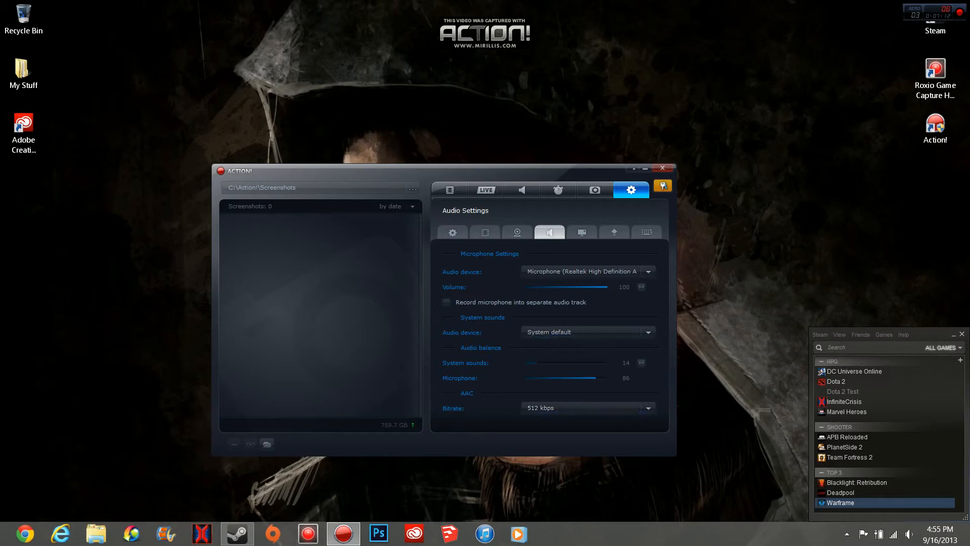
# Check the system sound devices and AAC bitrate choices in the audio settings, keeping System default and 512 kbps
pyautogui.click(581, 332)
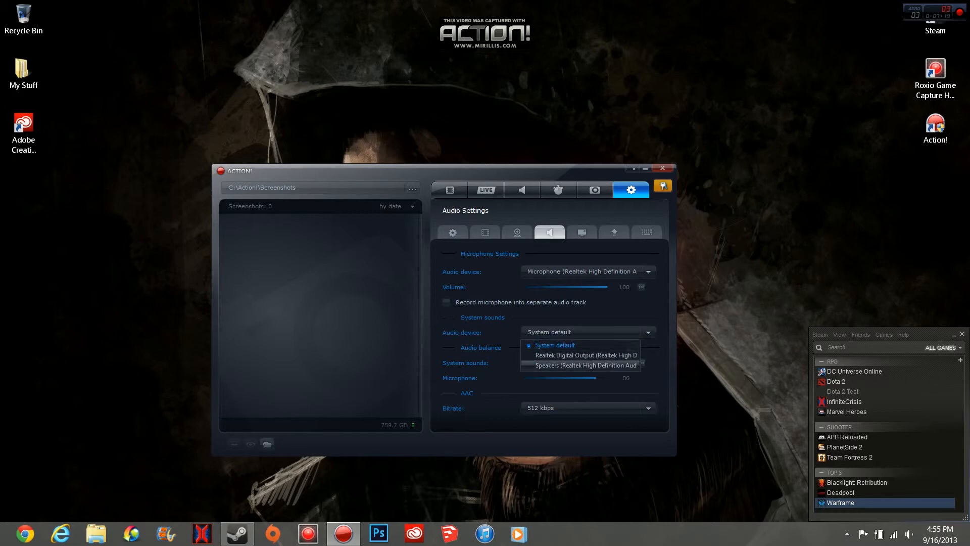
pyautogui.click(581, 333)
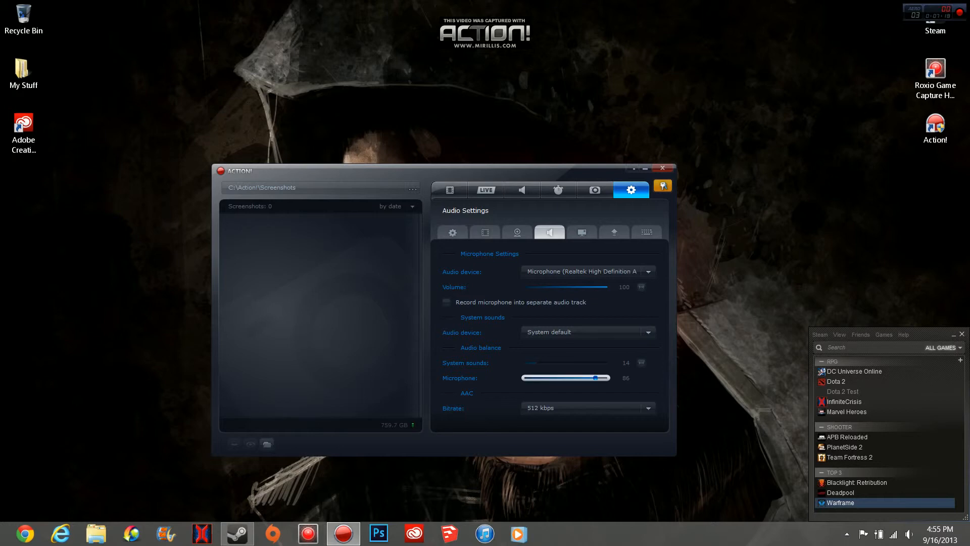
pyautogui.click(581, 408)
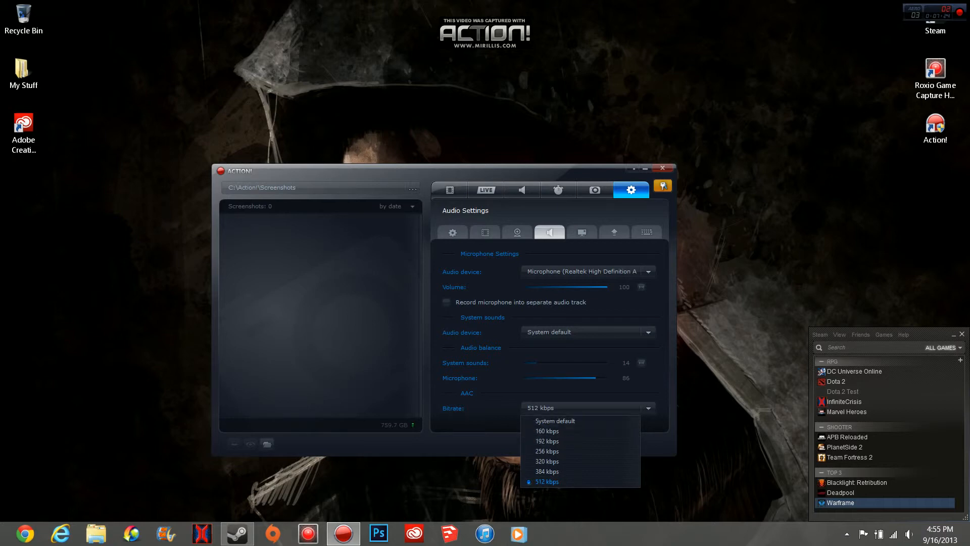
pyautogui.press('Escape')
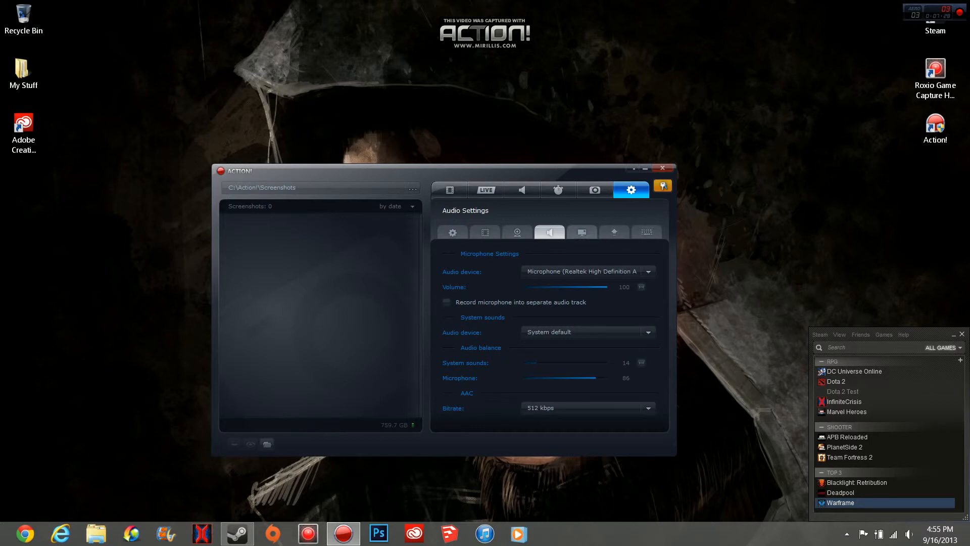
# Review the HUD, export and hotkeys settings pages one after another
pyautogui.click(582, 232)
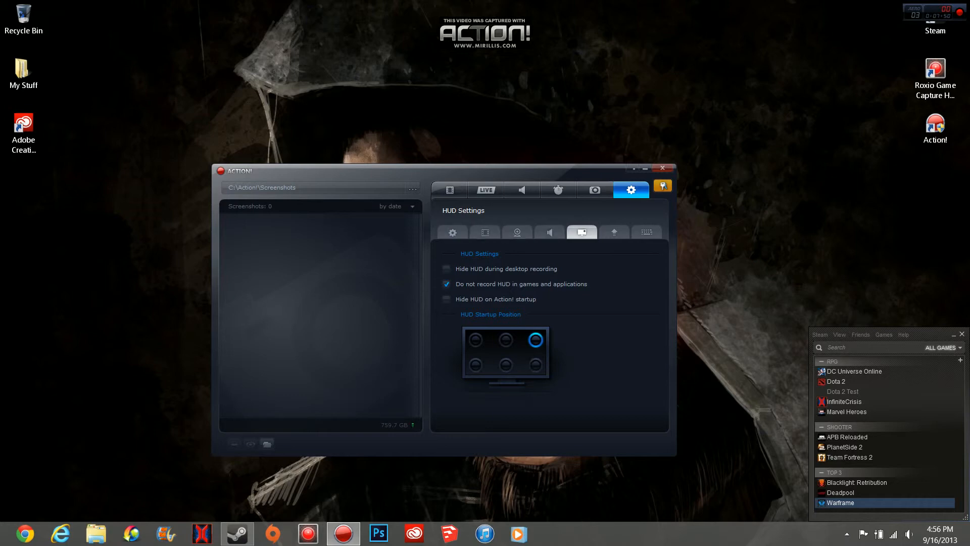
pyautogui.click(614, 232)
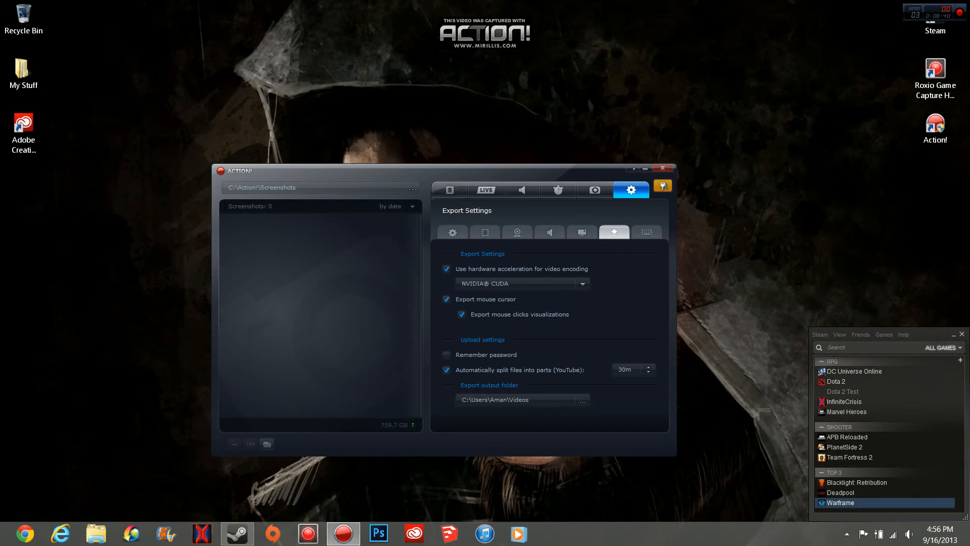
pyautogui.click(647, 232)
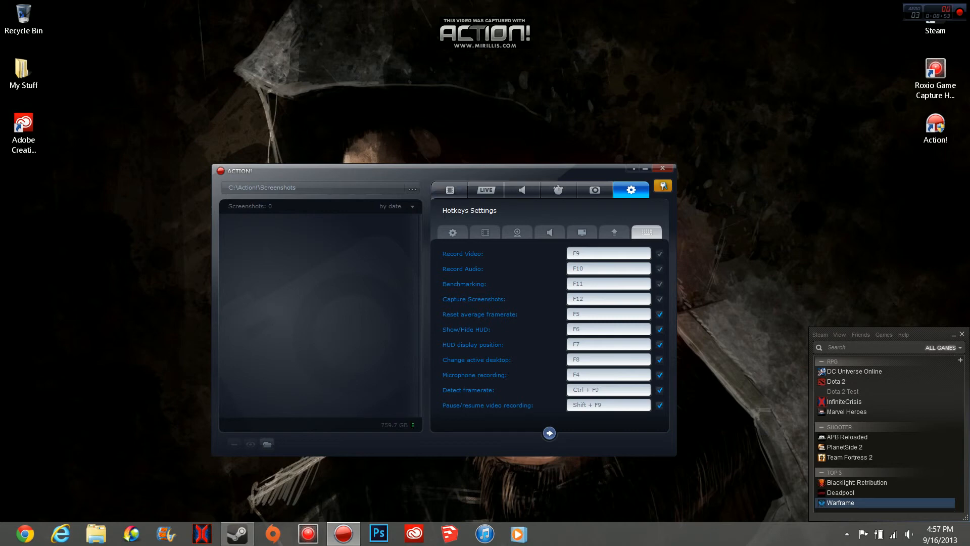
# Return to the video recording page, select the desktop recording and check which file actions are available for it
pyautogui.click(450, 189)
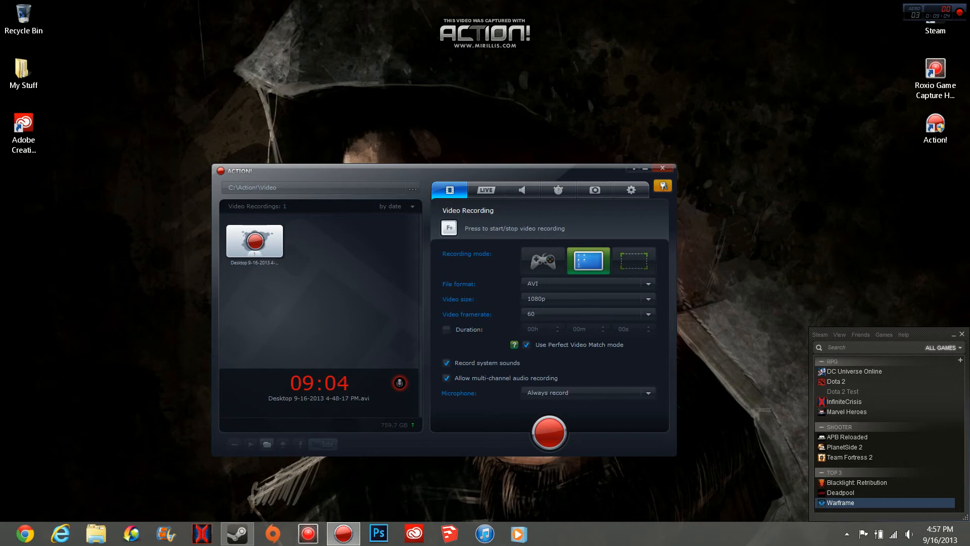
pyautogui.click(254, 241)
pyautogui.rightClick(237, 246)
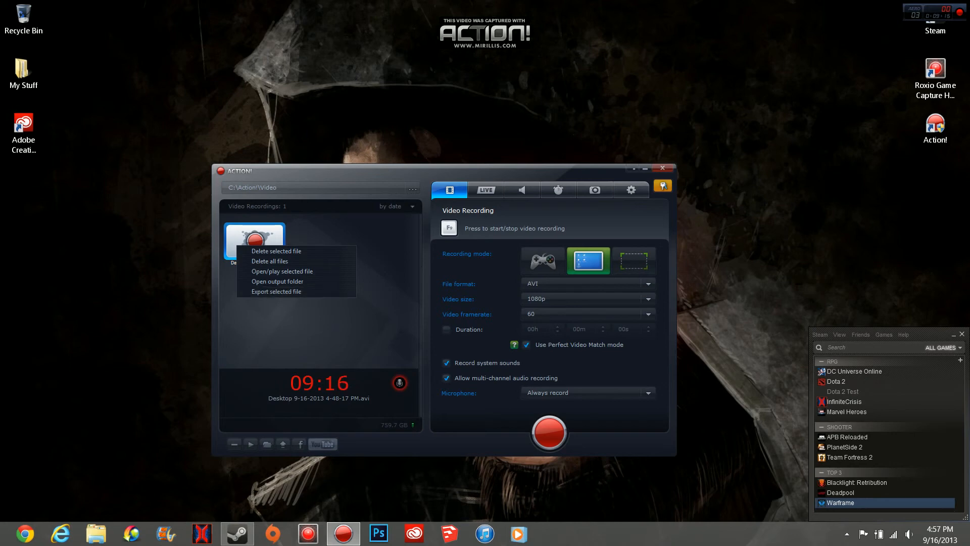
pyautogui.press('Escape')
pyautogui.moveTo(327, 171); pyautogui.dragTo(369, 142)
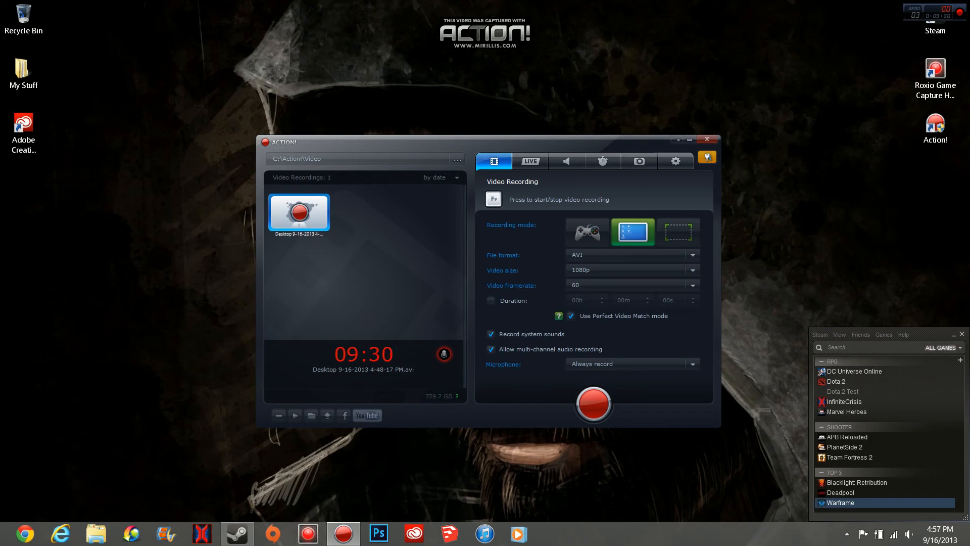
pyautogui.moveTo(344, 141); pyautogui.dragTo(323, 141)
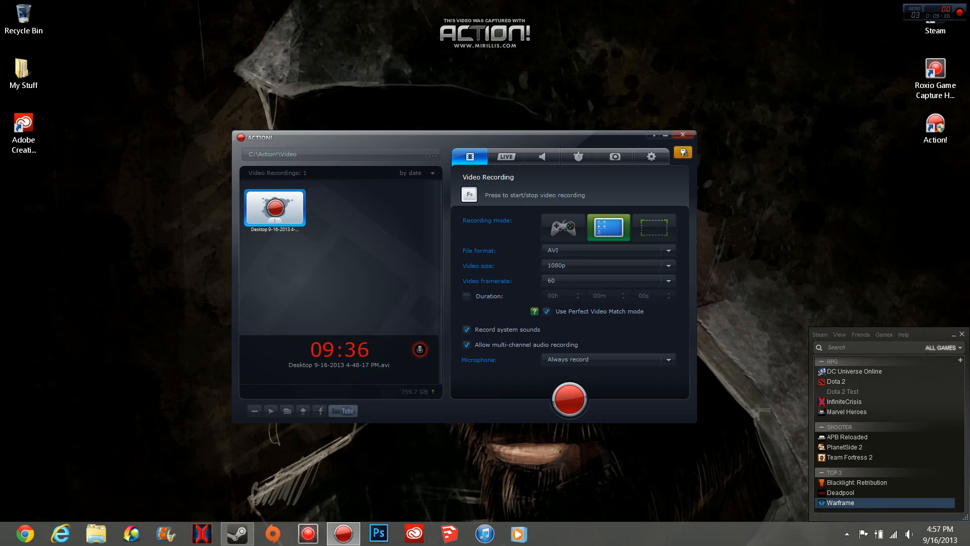
pyautogui.moveTo(353, 136); pyautogui.dragTo(363, 160)
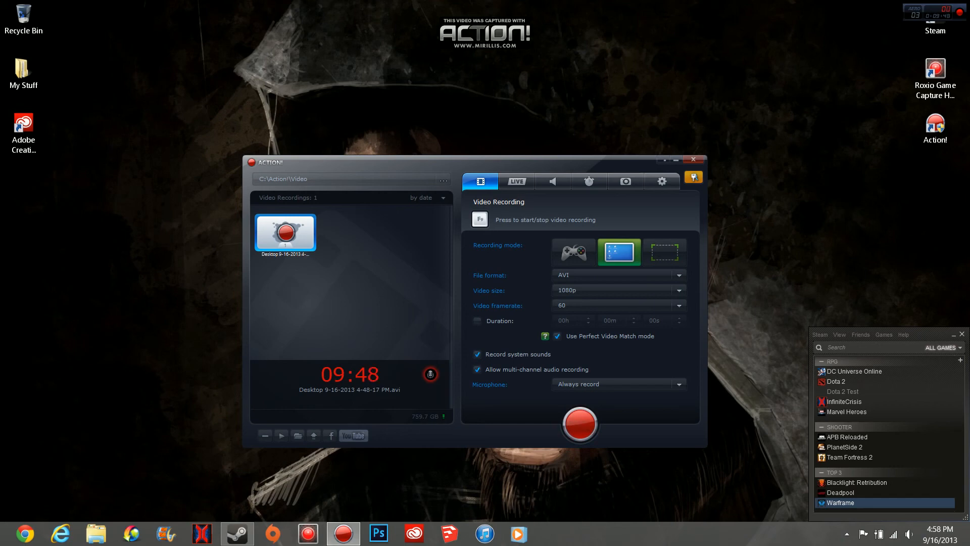
pyautogui.moveTo(393, 163); pyautogui.dragTo(397, 119)
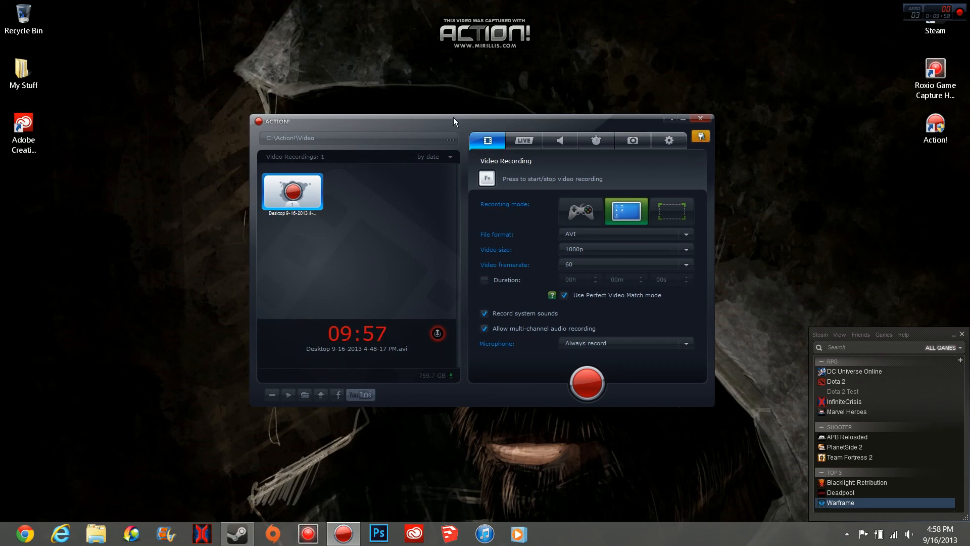
pyautogui.moveTo(453, 119); pyautogui.dragTo(457, 157)
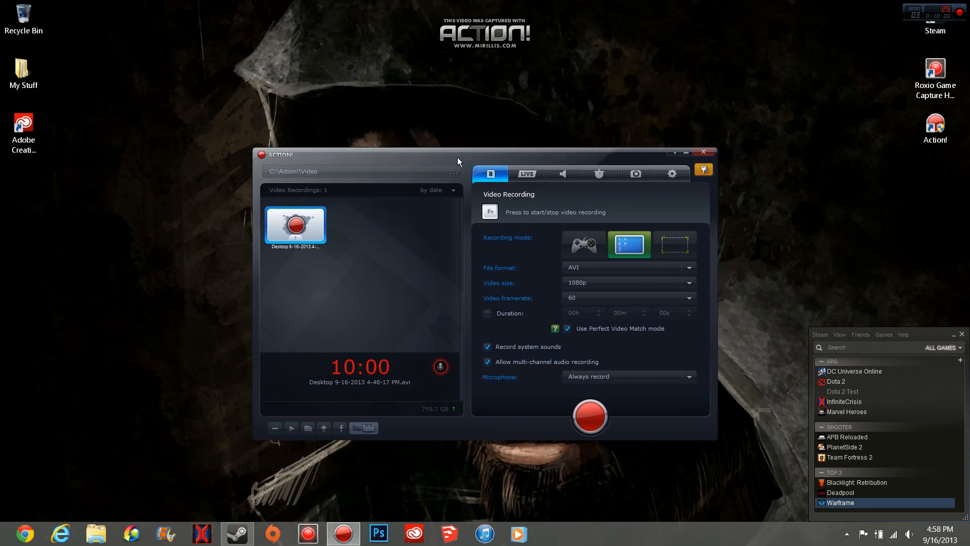